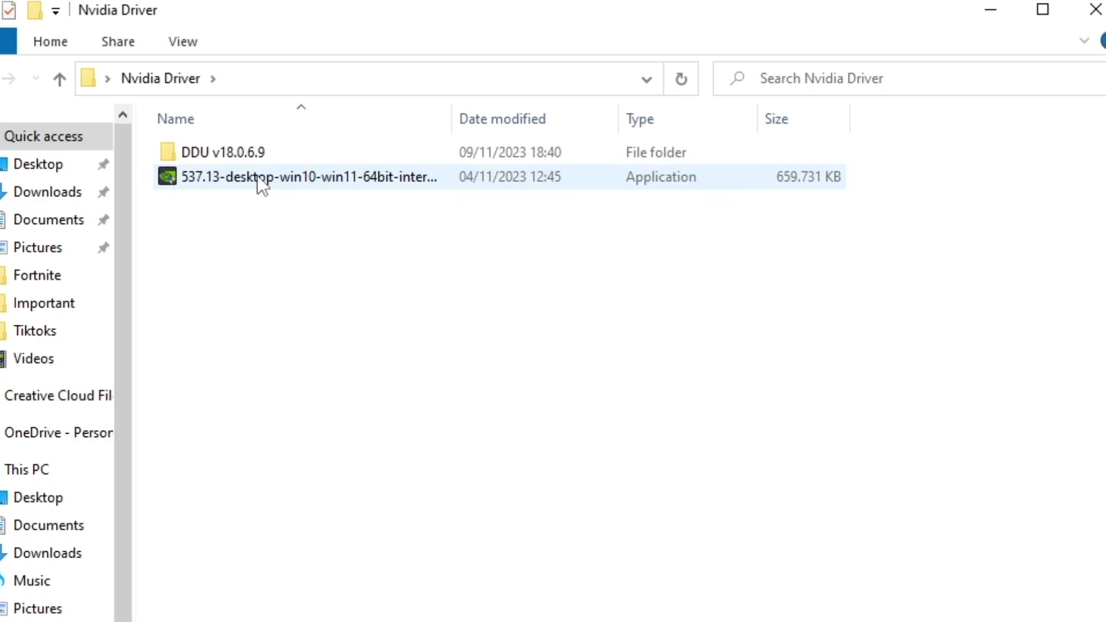
Select the 537.13 driver installer in the Nvidia Driver folder.
click(195, 177)
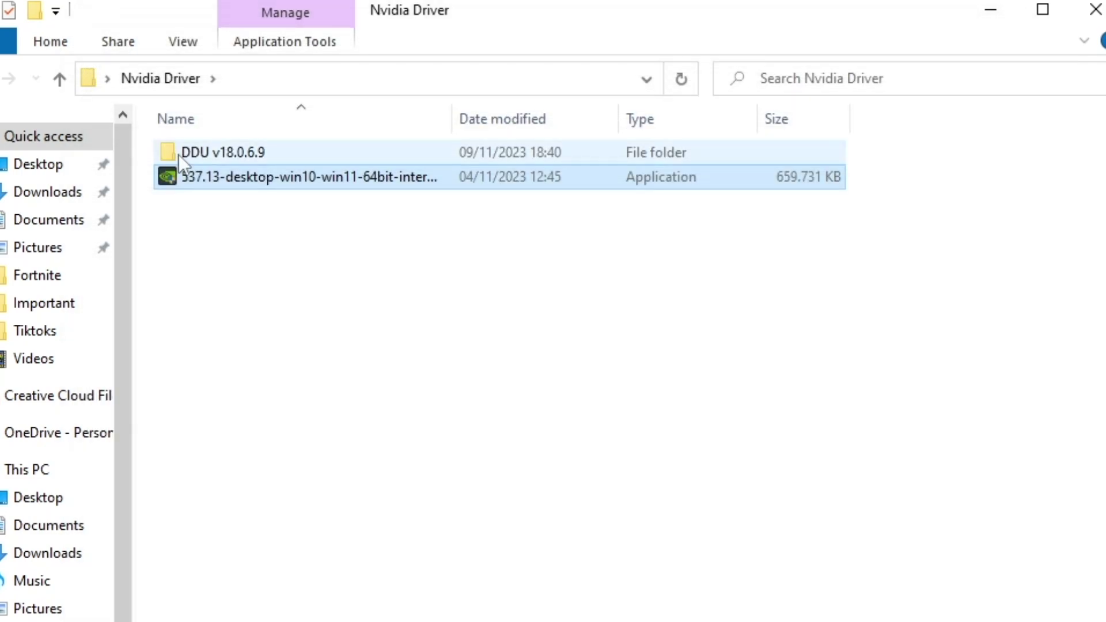
Launch Display Driver Uninstaller from the DDU v18.0.6.9 folder and dismiss the Safe Mode warning.
double_click(178, 154)
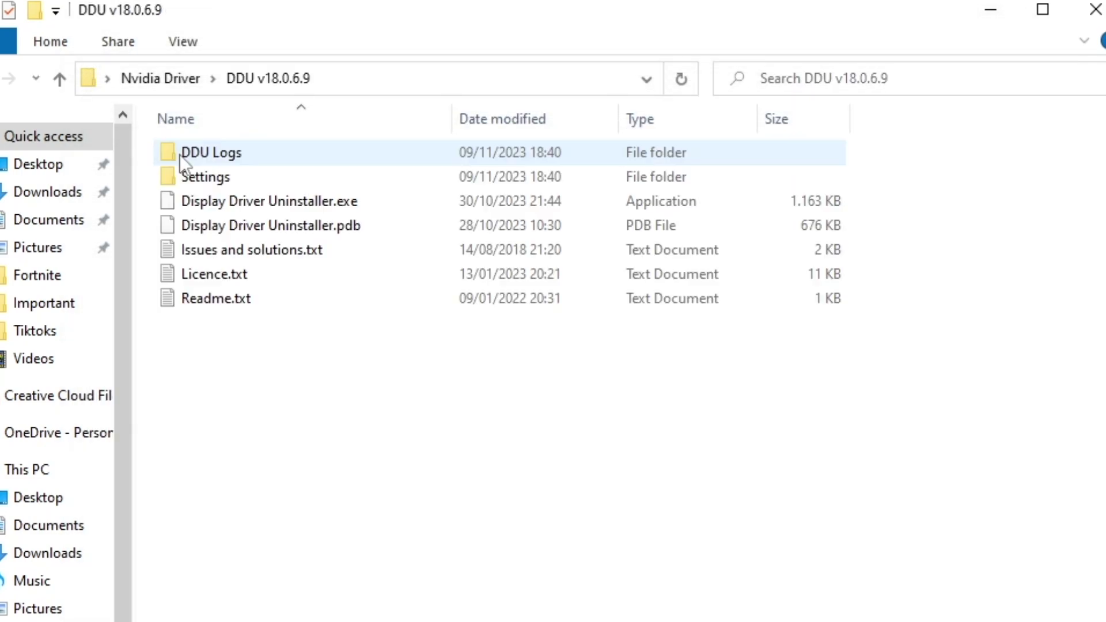
click(223, 202)
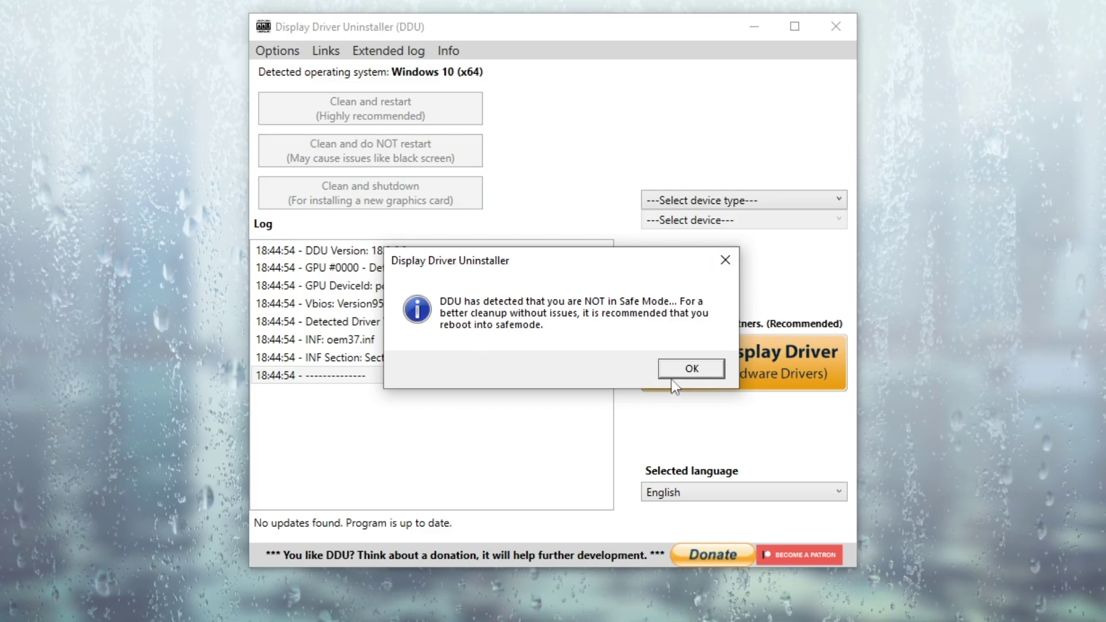
click(684, 370)
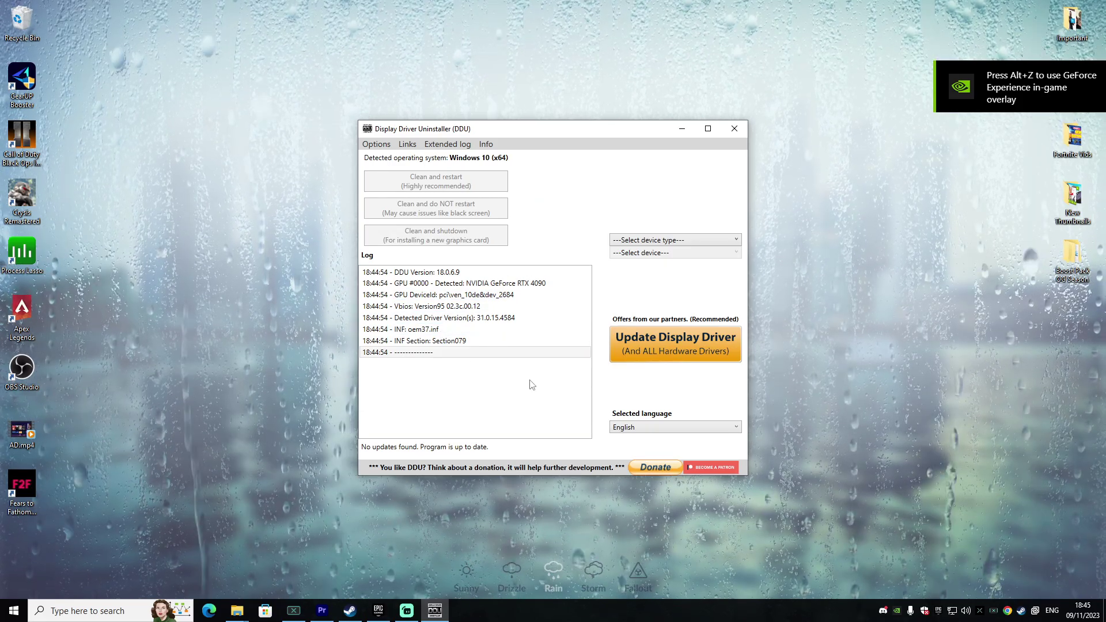
Set DDU's device type to GPU with NVIDIA as the vendor.
click(631, 241)
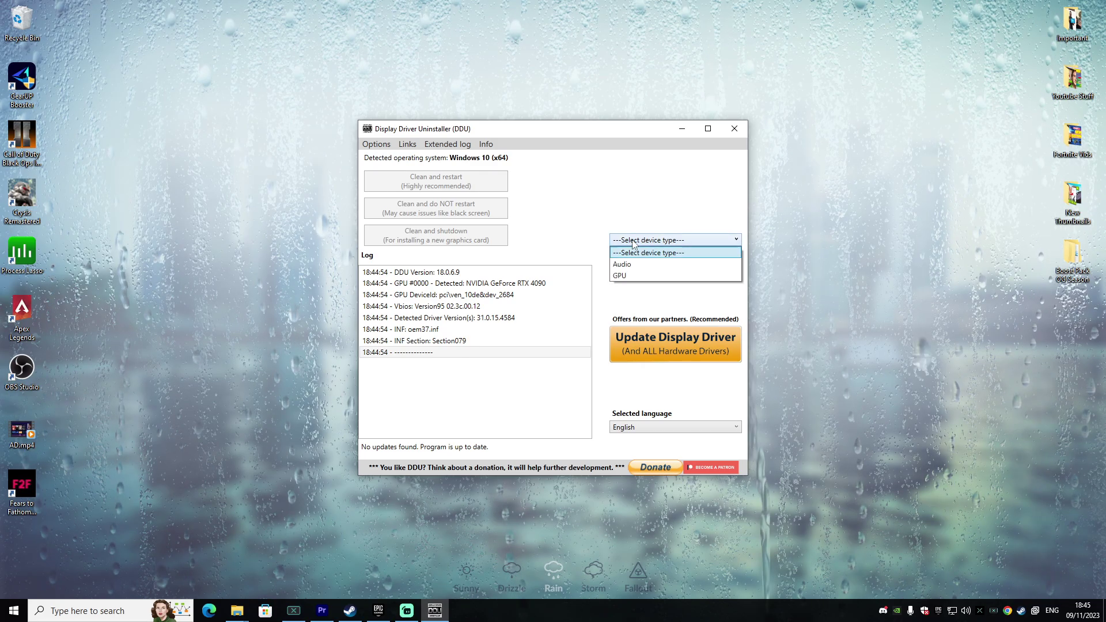
click(625, 276)
click(634, 253)
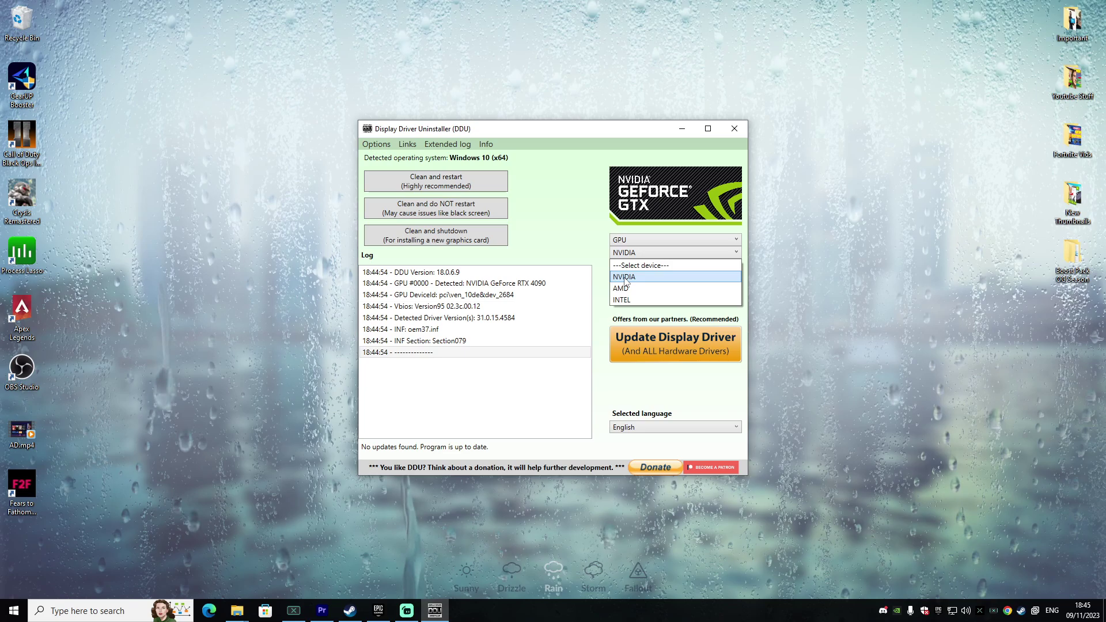
click(625, 279)
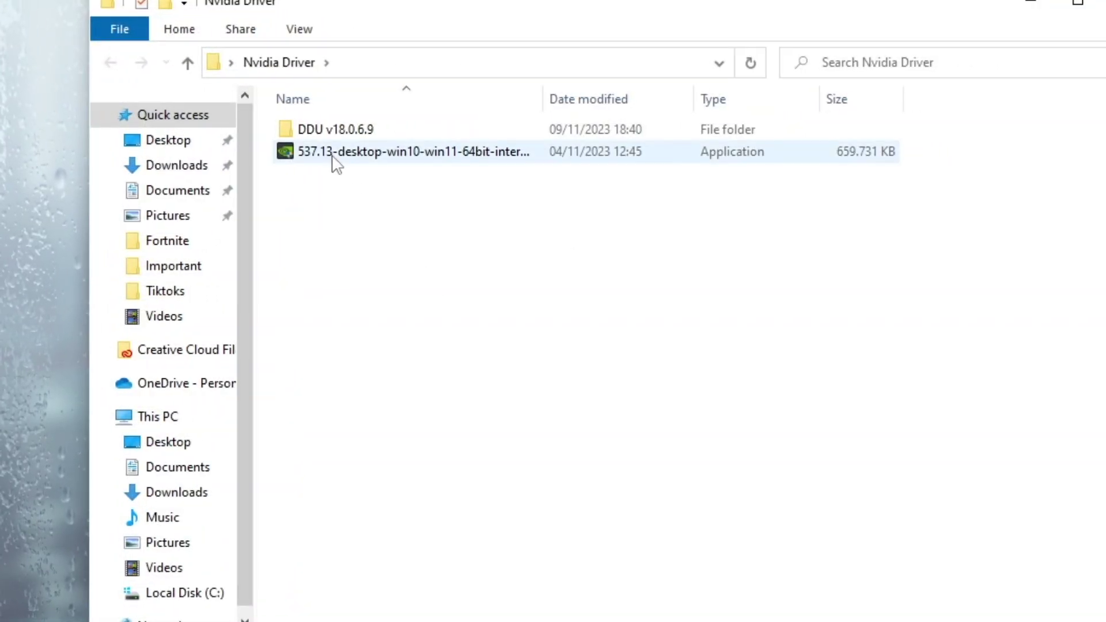
Run the 537.13 driver installer and accept its default extraction folder.
click(323, 164)
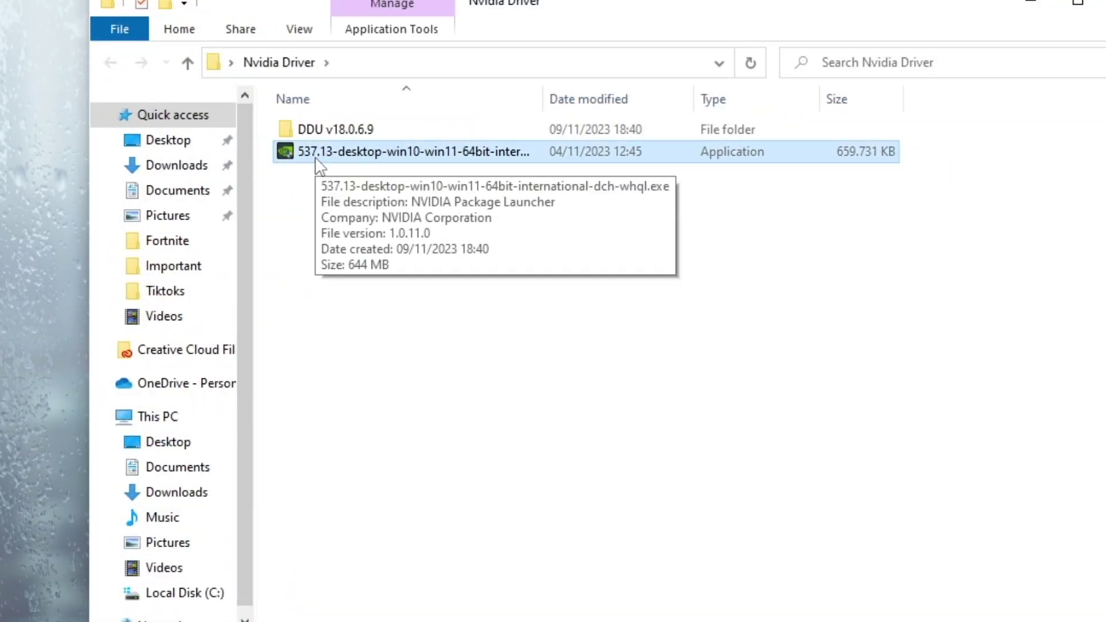
mouse_move(323, 164)
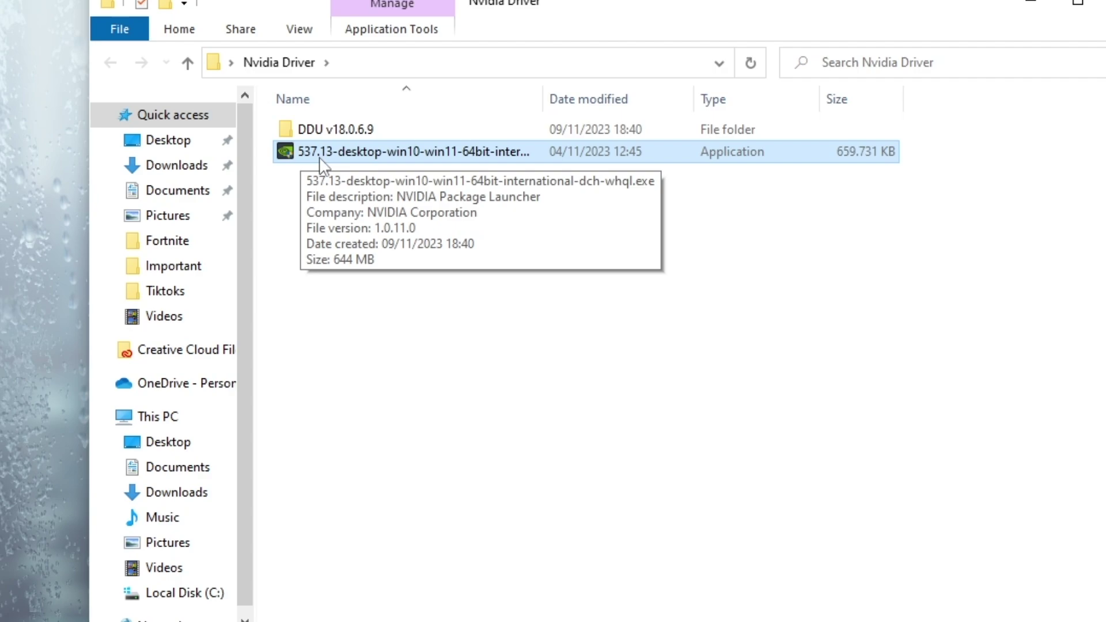
double_click(323, 157)
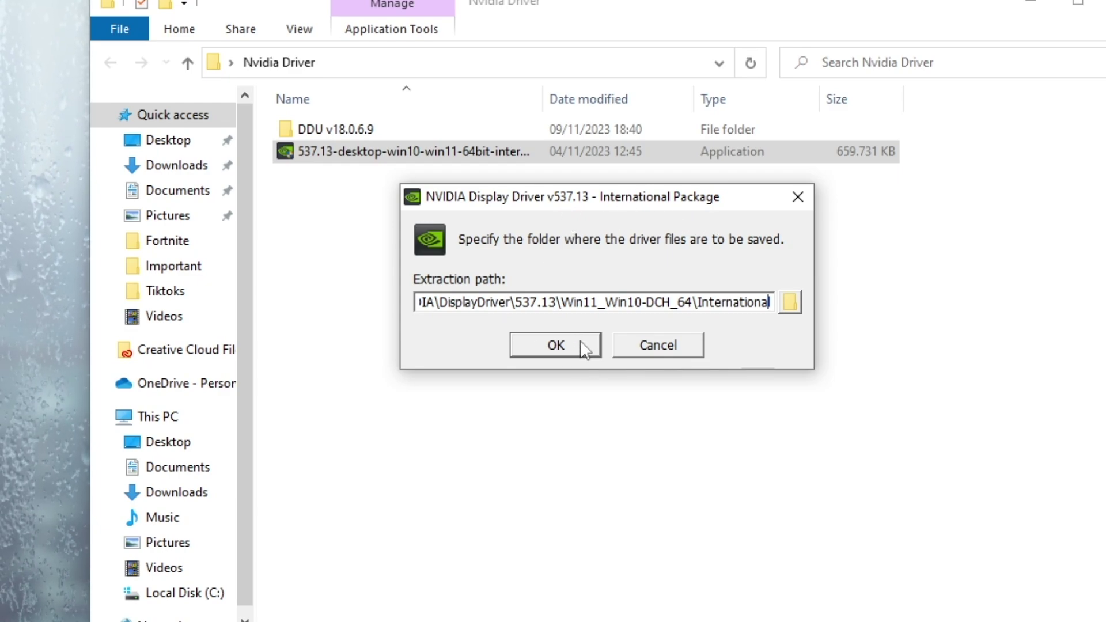
click(801, 207)
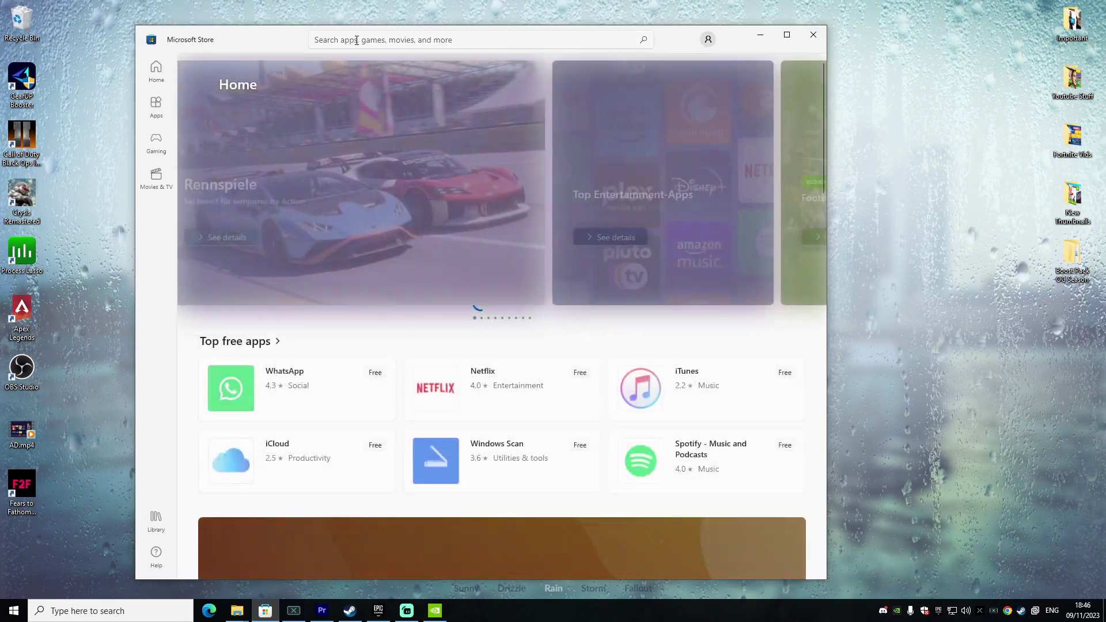
Search the Store for 'nvidia el' and open the NVIDIA Control Panel app.
click(357, 39)
text(nvidia )
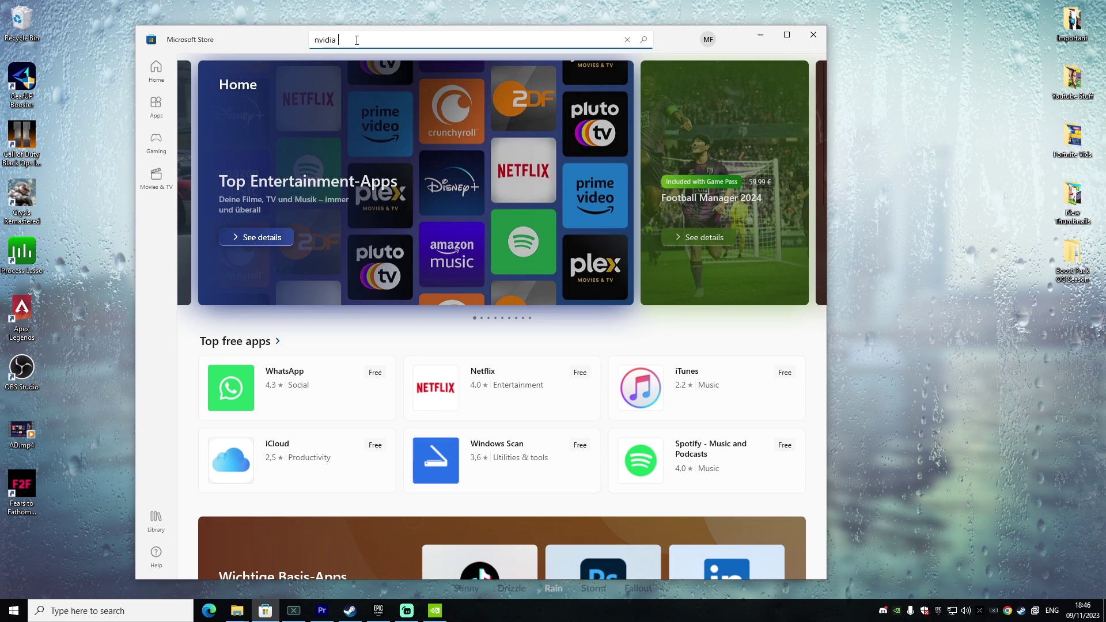
text(el)
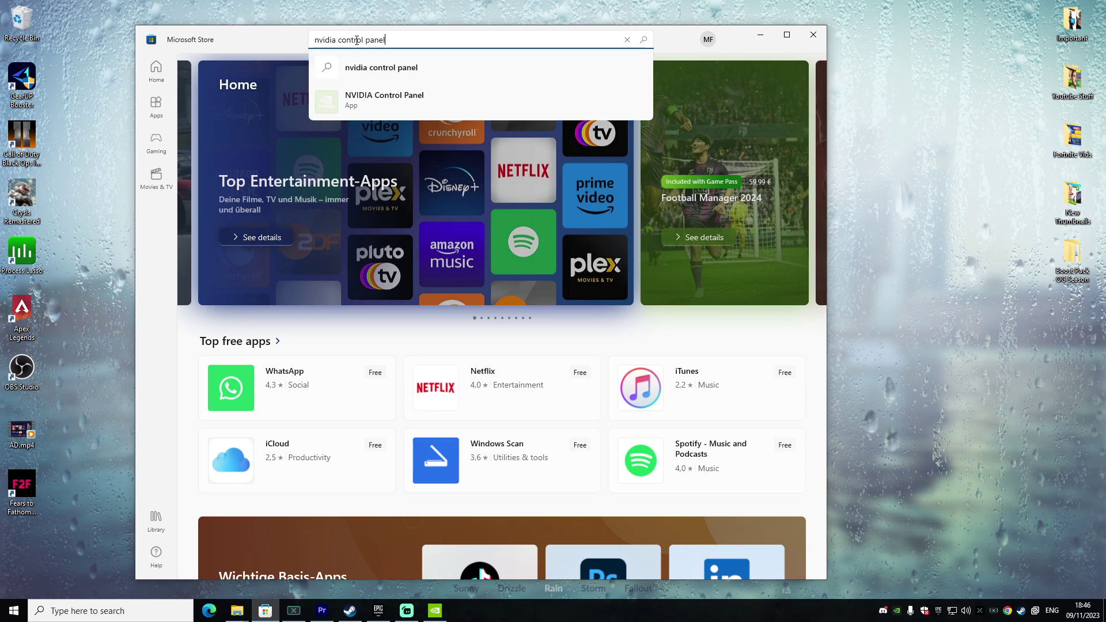
click(379, 102)
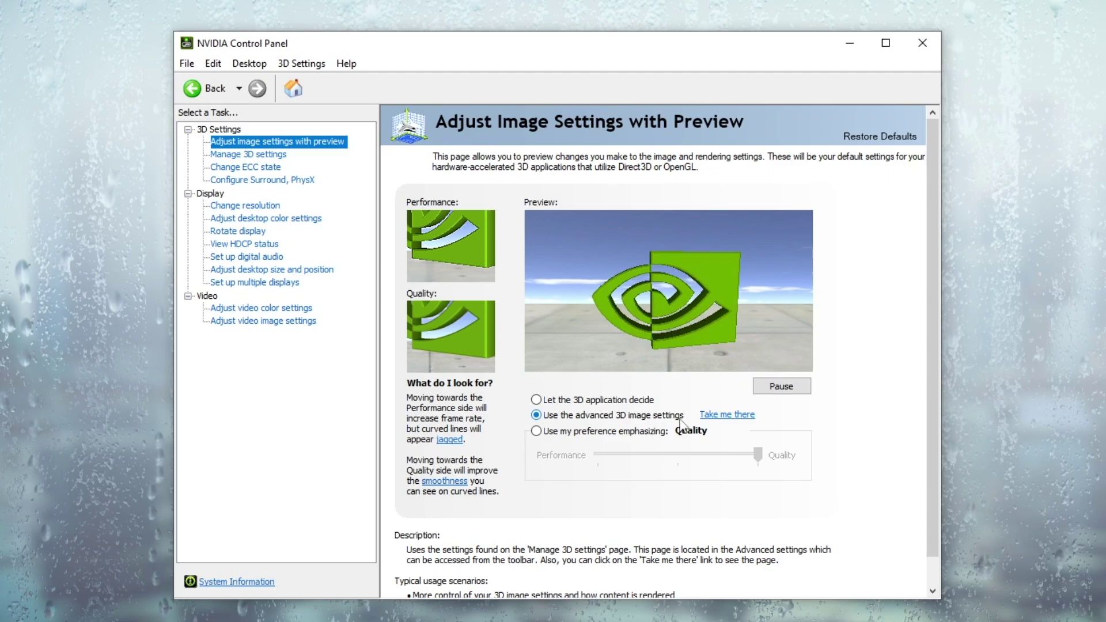
In Manage 3D Settings, keep Low Latency Mode set to On.
click(715, 416)
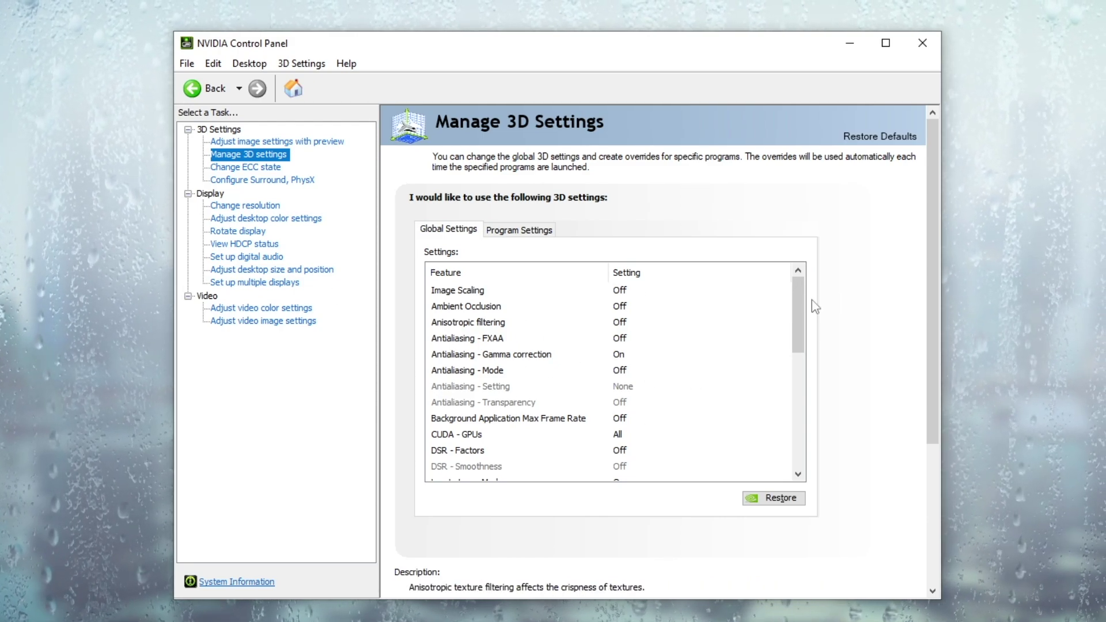
drag(797, 311, 800, 449)
scroll(480, 371, up, 4)
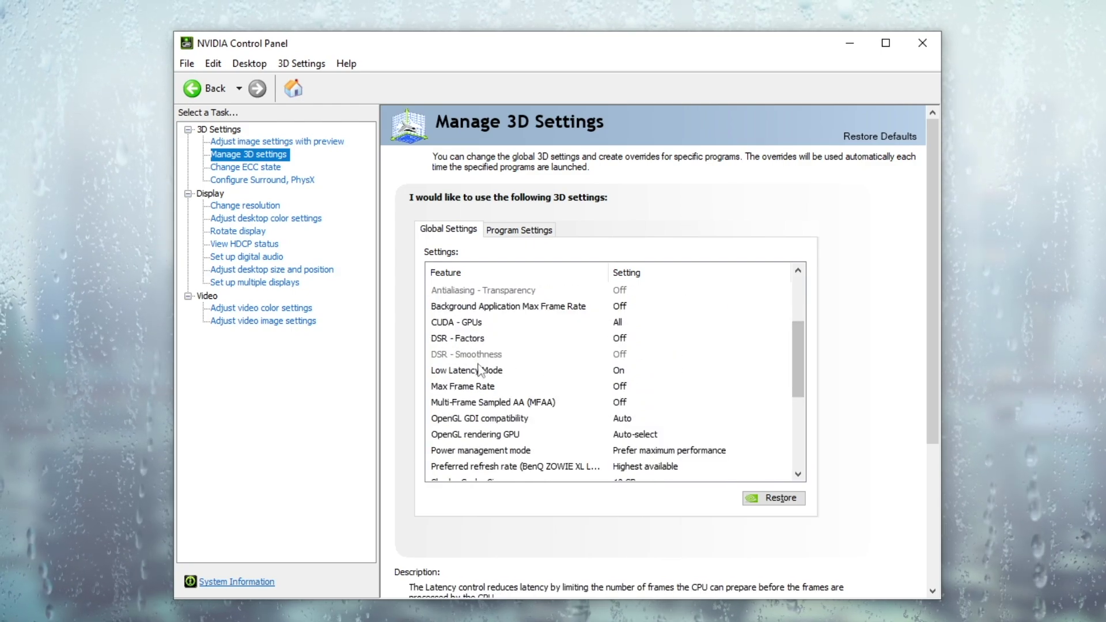
click(620, 373)
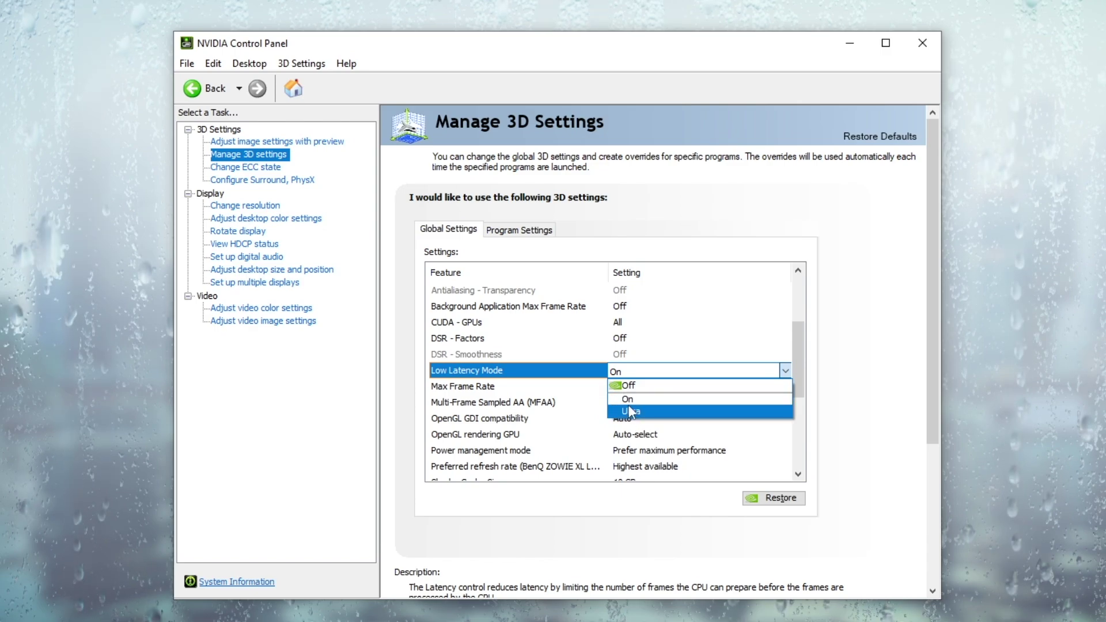
click(628, 399)
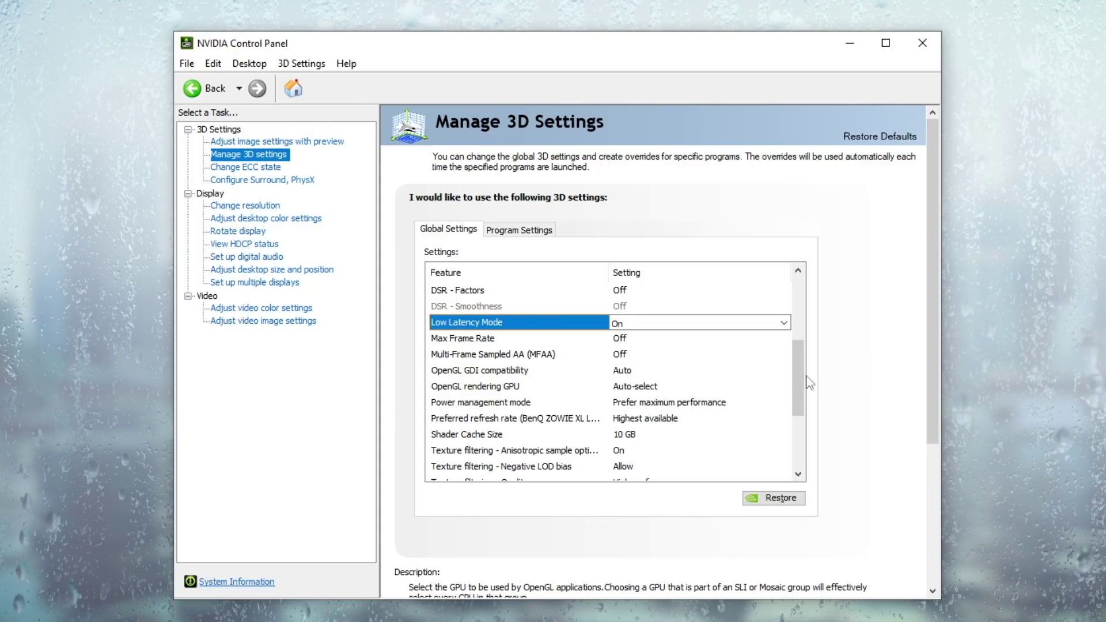
Set Texture filtering - Quality to High performance.
scroll(668, 384, down, 1)
scroll(669, 383, down, 1)
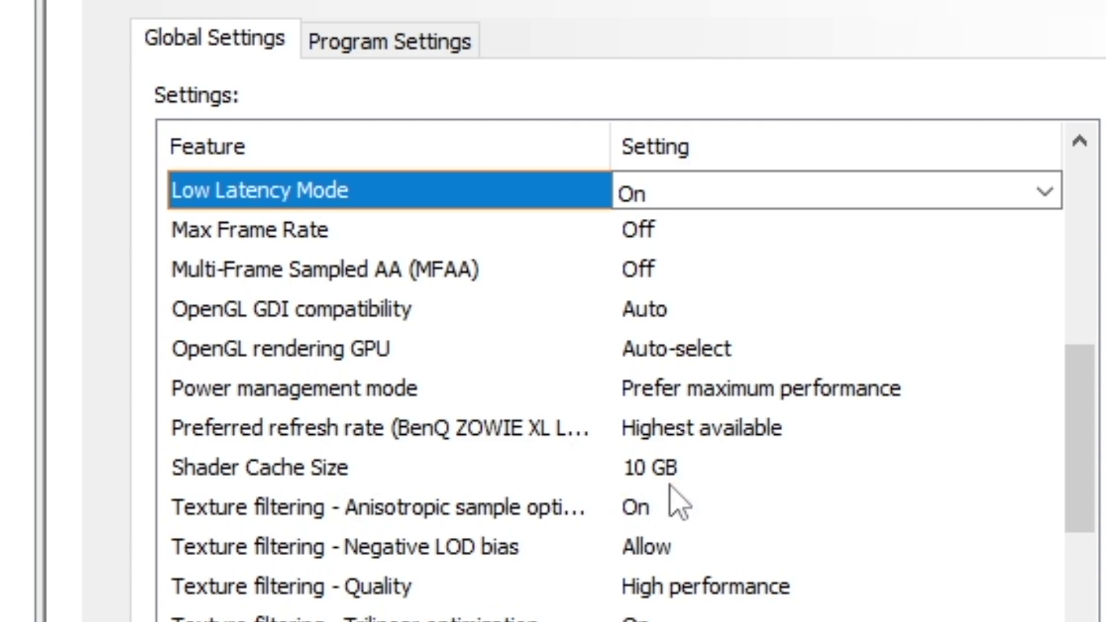
scroll(766, 448, down, 2)
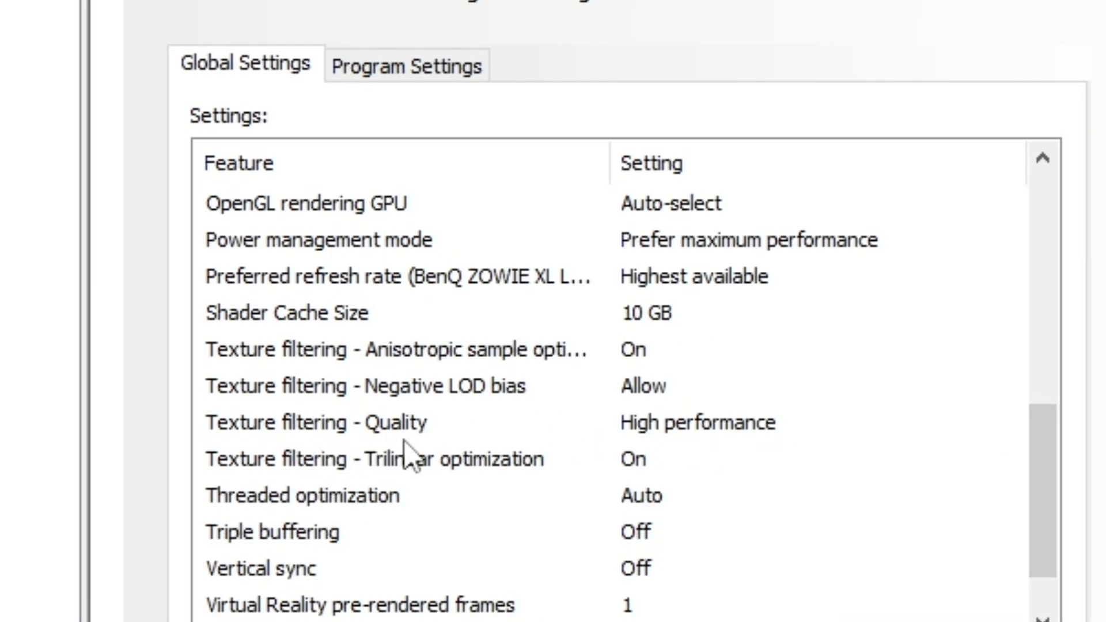
click(646, 429)
click(682, 433)
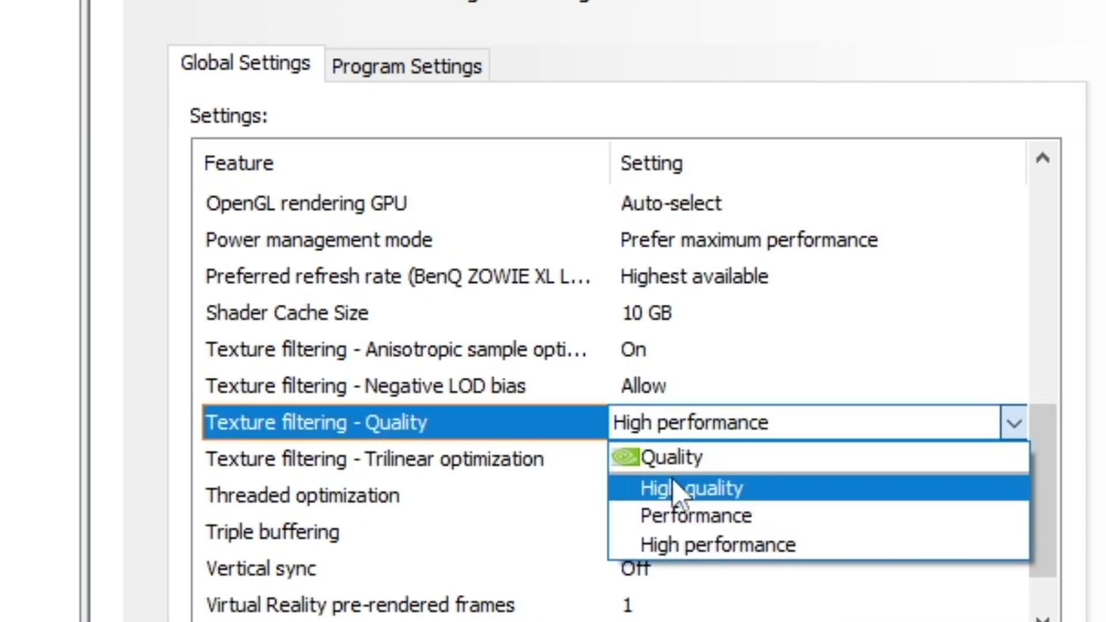
click(663, 563)
mouse_move(803, 426)
mouse_down()
mouse_move(802, 445)
mouse_move(799, 311)
mouse_up()
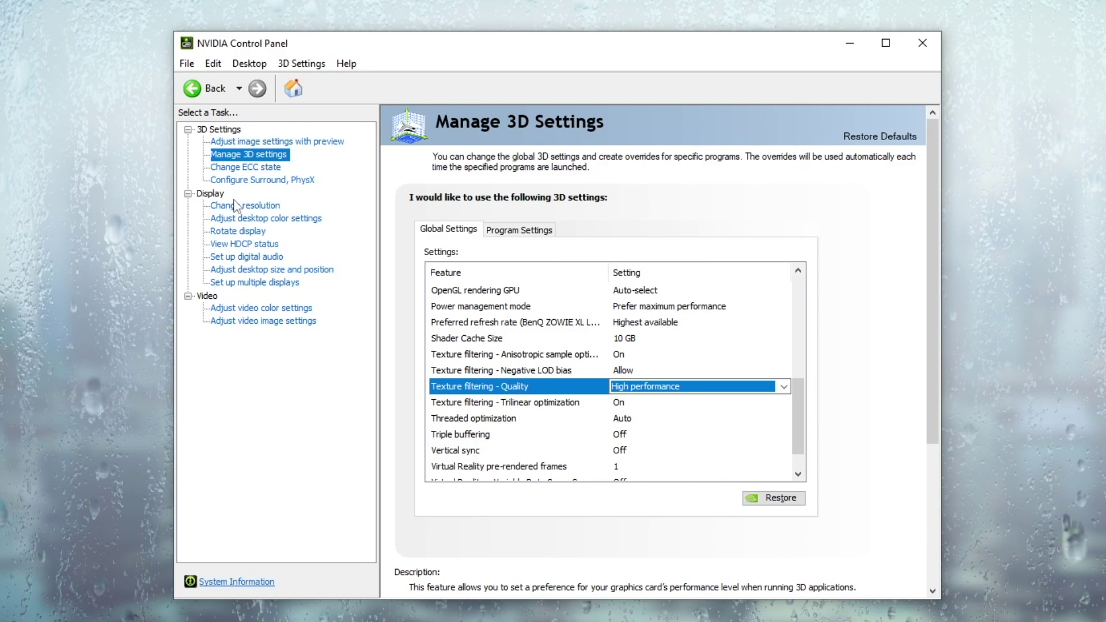
On Change resolution, pick PC 1920 × 1080 and a 360Hz refresh rate.
click(238, 206)
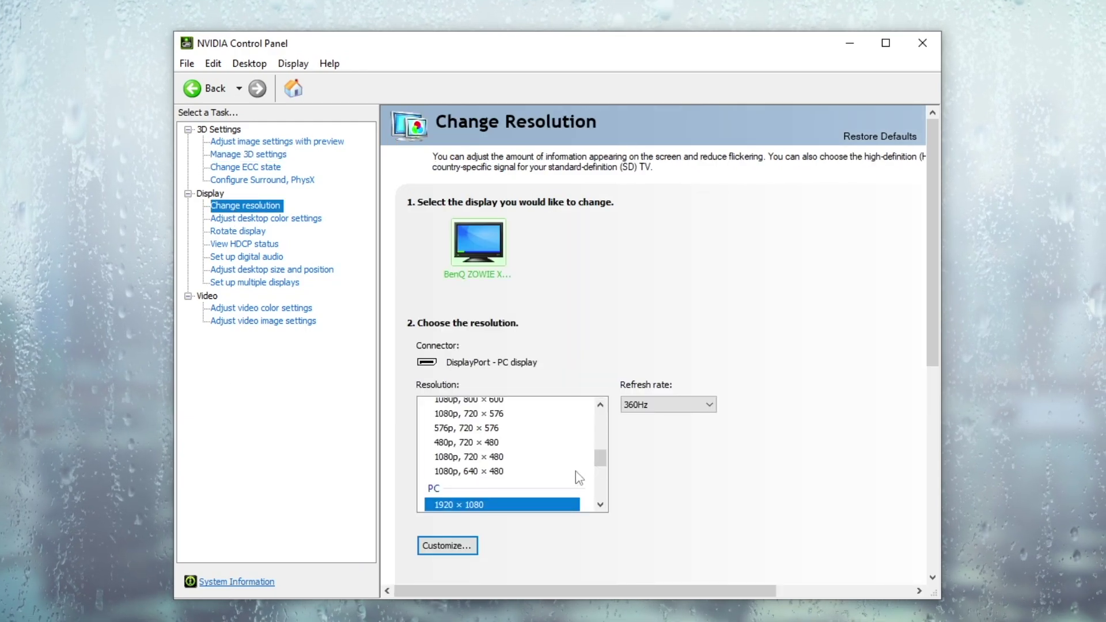
drag(600, 458, 600, 425)
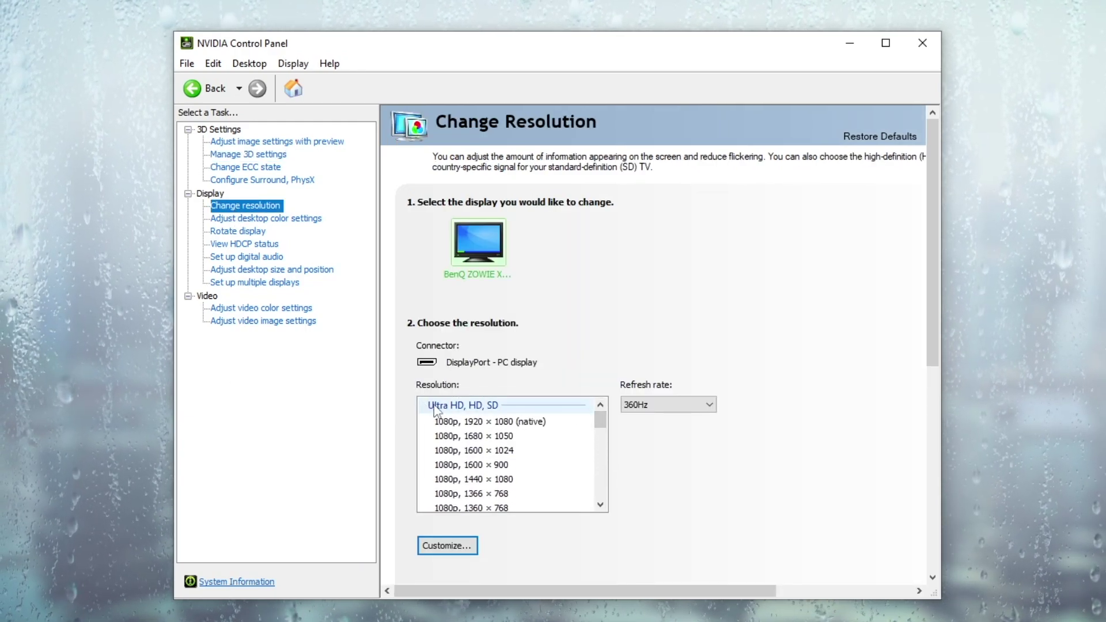
click(504, 422)
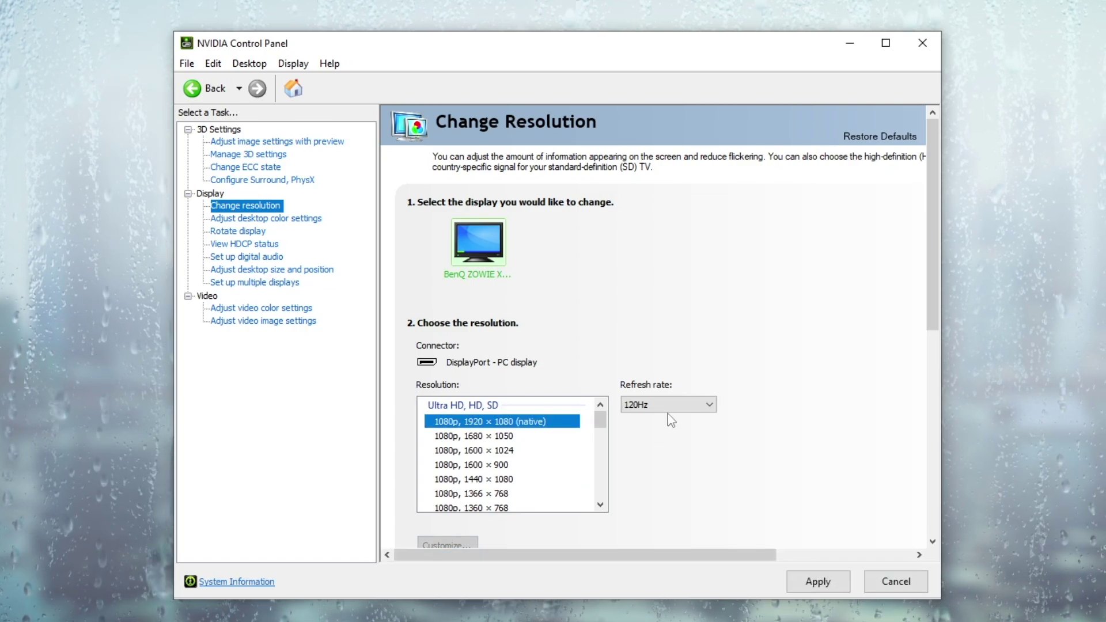
click(668, 408)
click(601, 420)
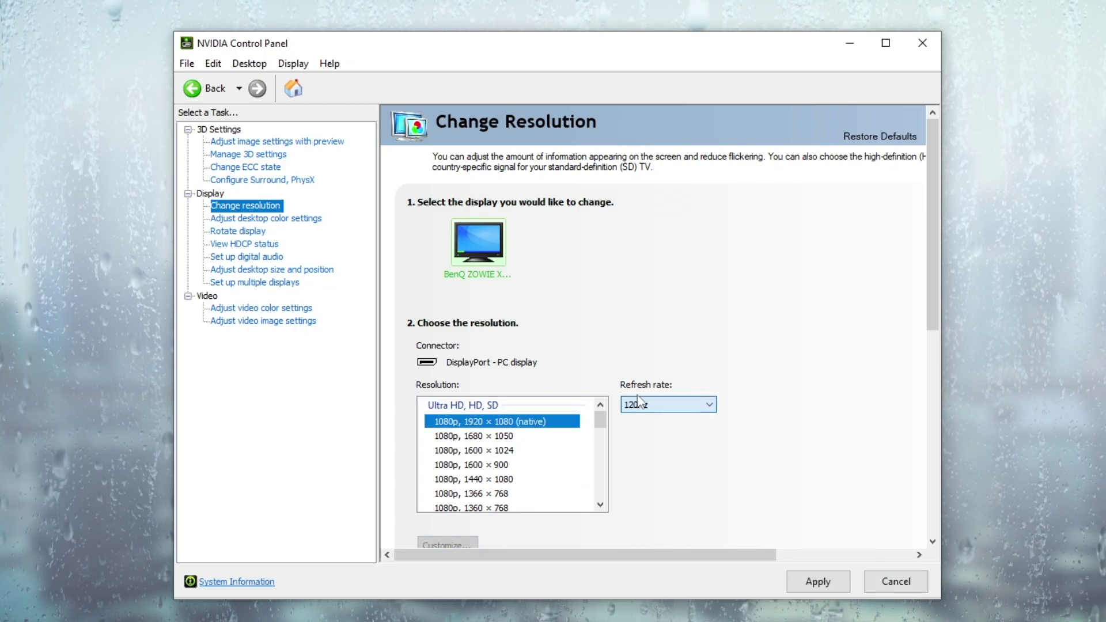
drag(600, 421, 600, 468)
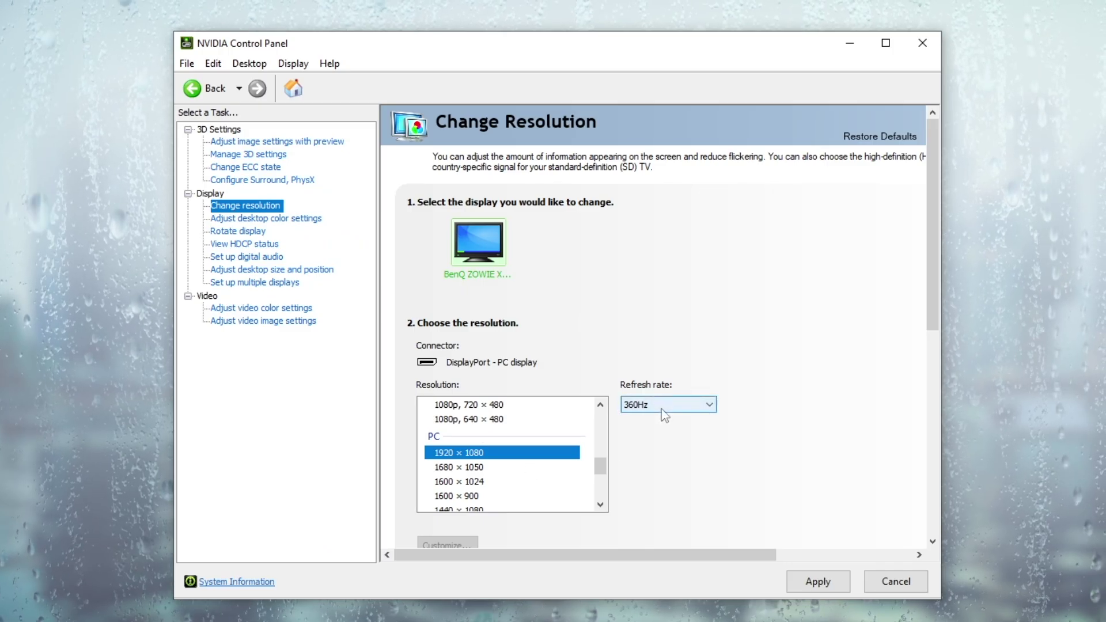
click(663, 409)
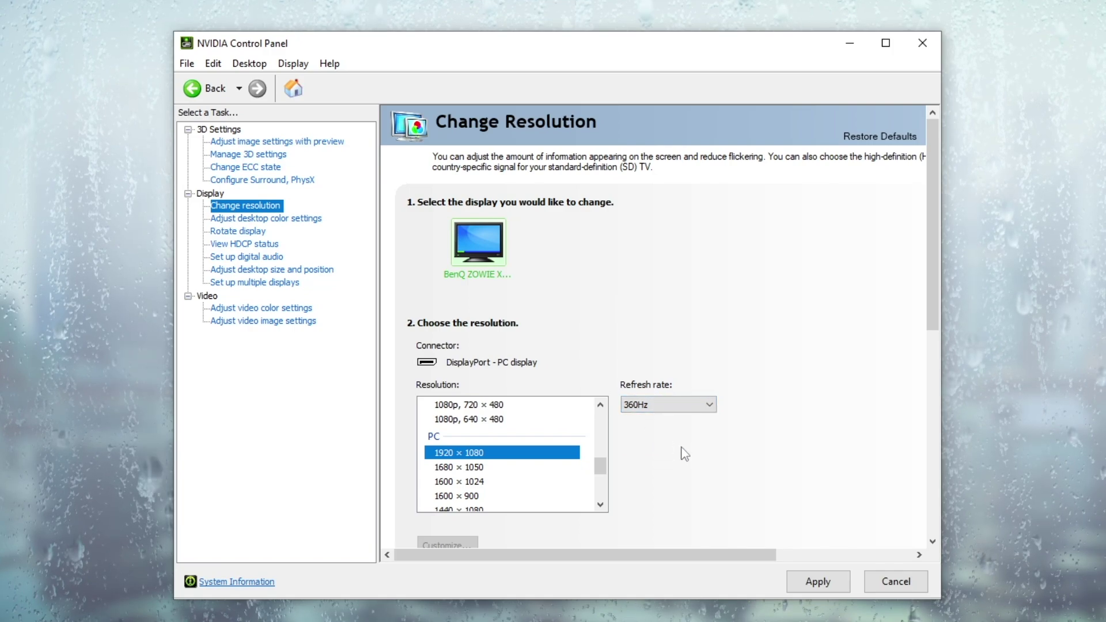
On Adjust desktop color settings, drag Digital vibrance up to 75%.
click(248, 222)
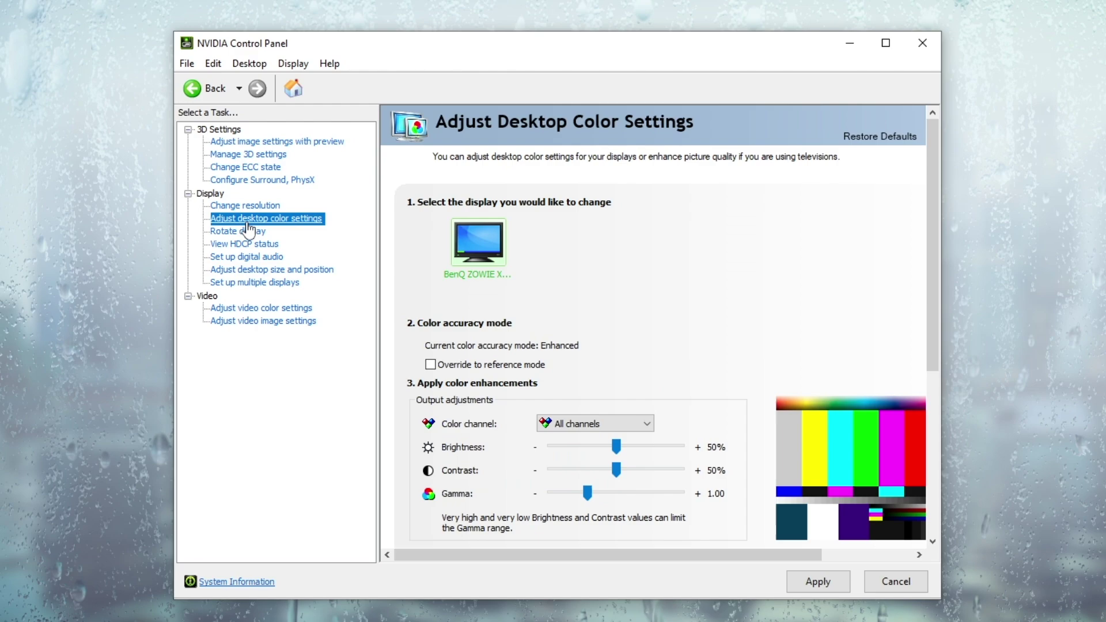
scroll(670, 331, down, 5)
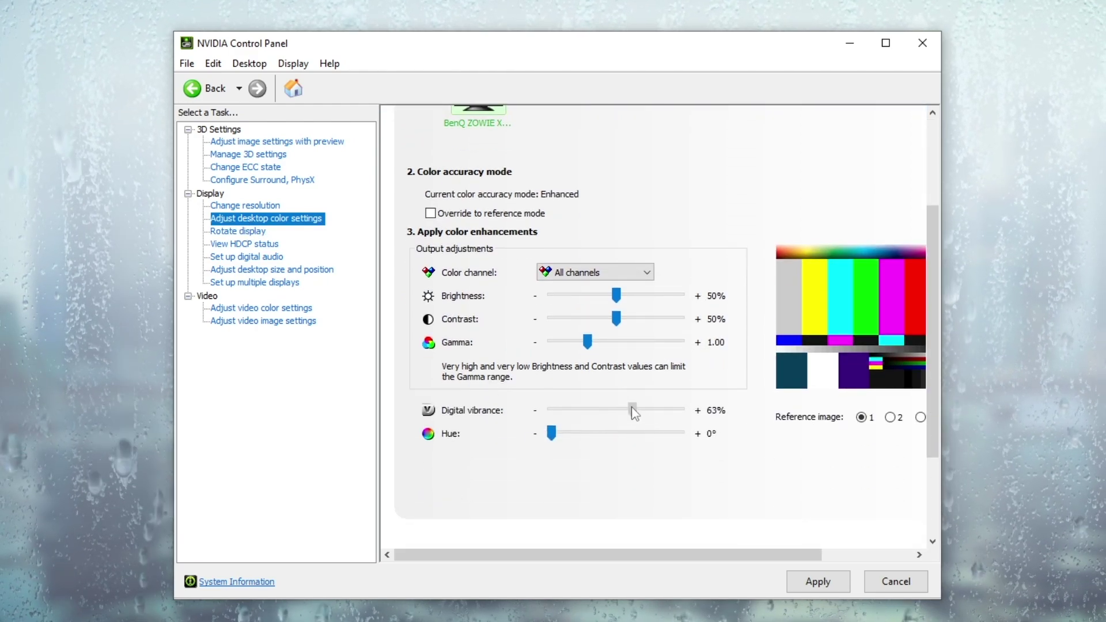
drag(639, 405, 646, 405)
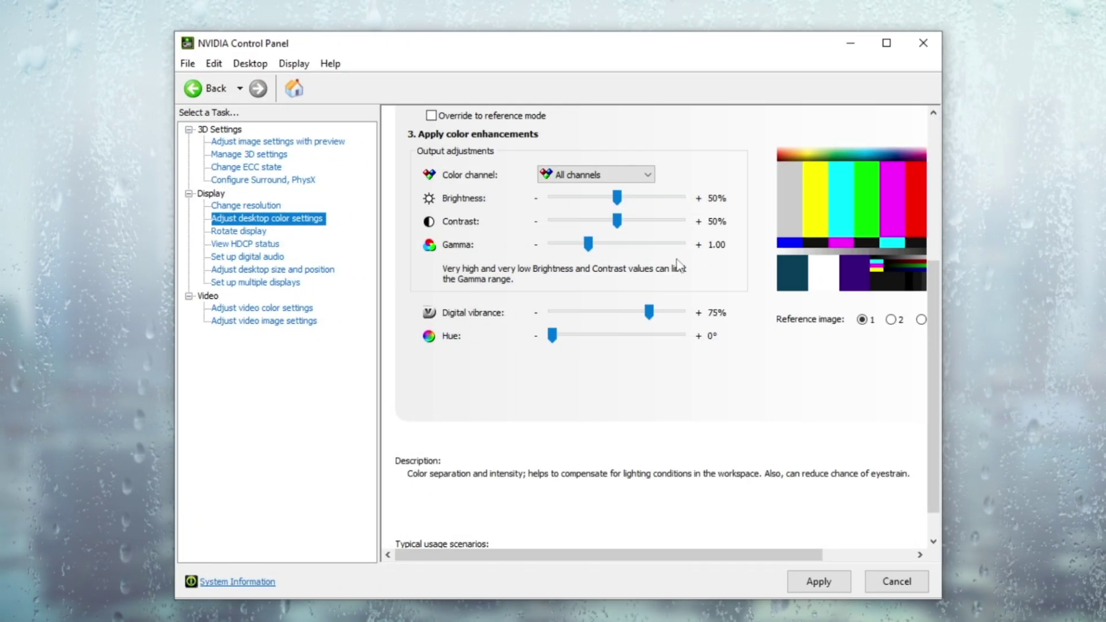